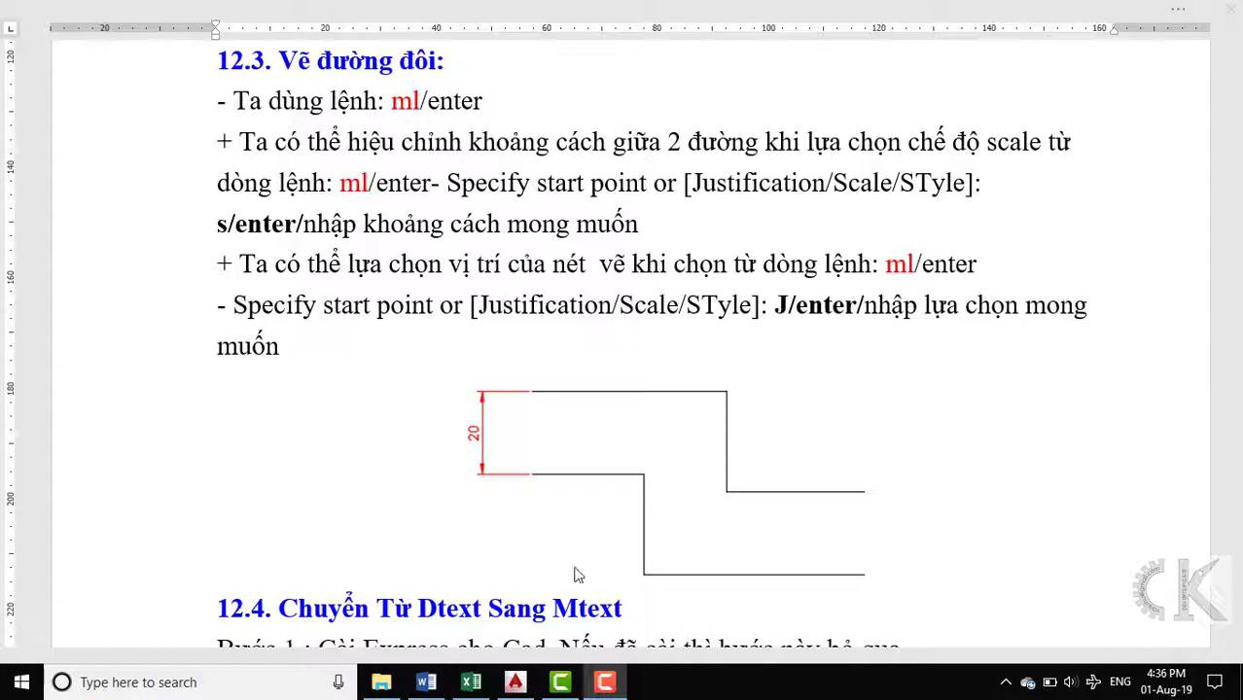
Switch from the Word double-line notes to the empty AutoCAD drawing Drawing4.dwg
{"action": "left_click", "coordinate": [516, 682]}
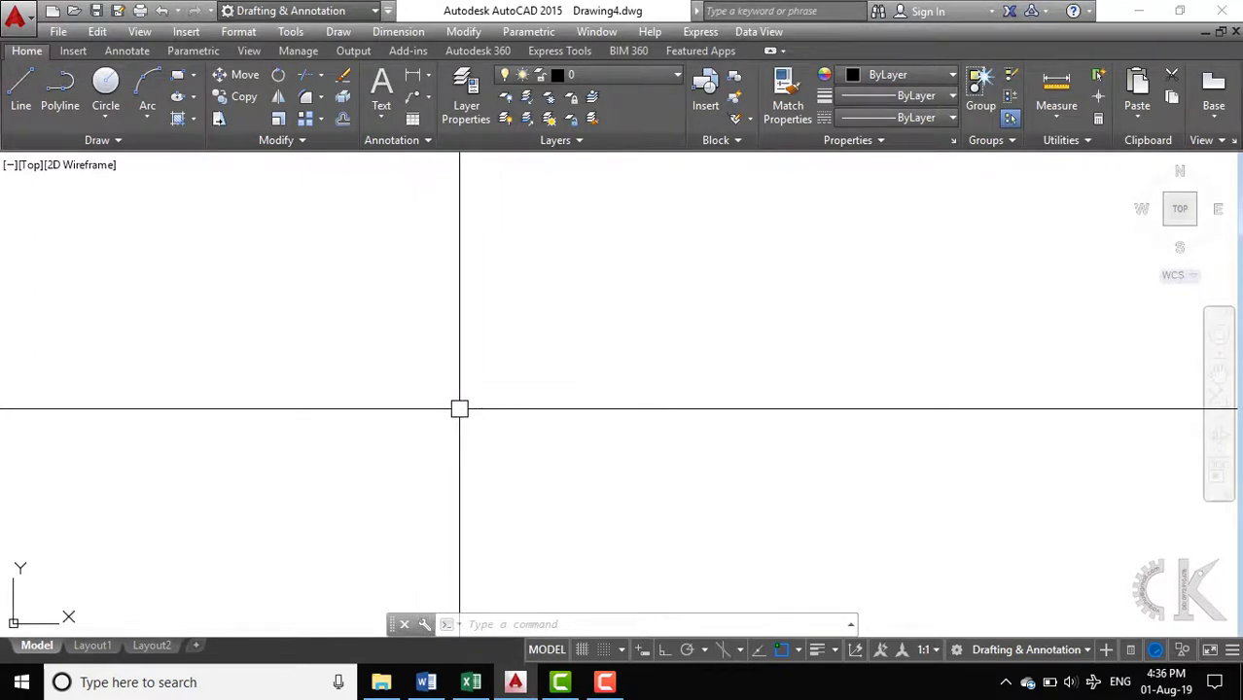
Start a multiline at a picked point and turn on Ortho mode
{"action": "type", "text": "ml"}
{"action": "key", "text": "Return"}
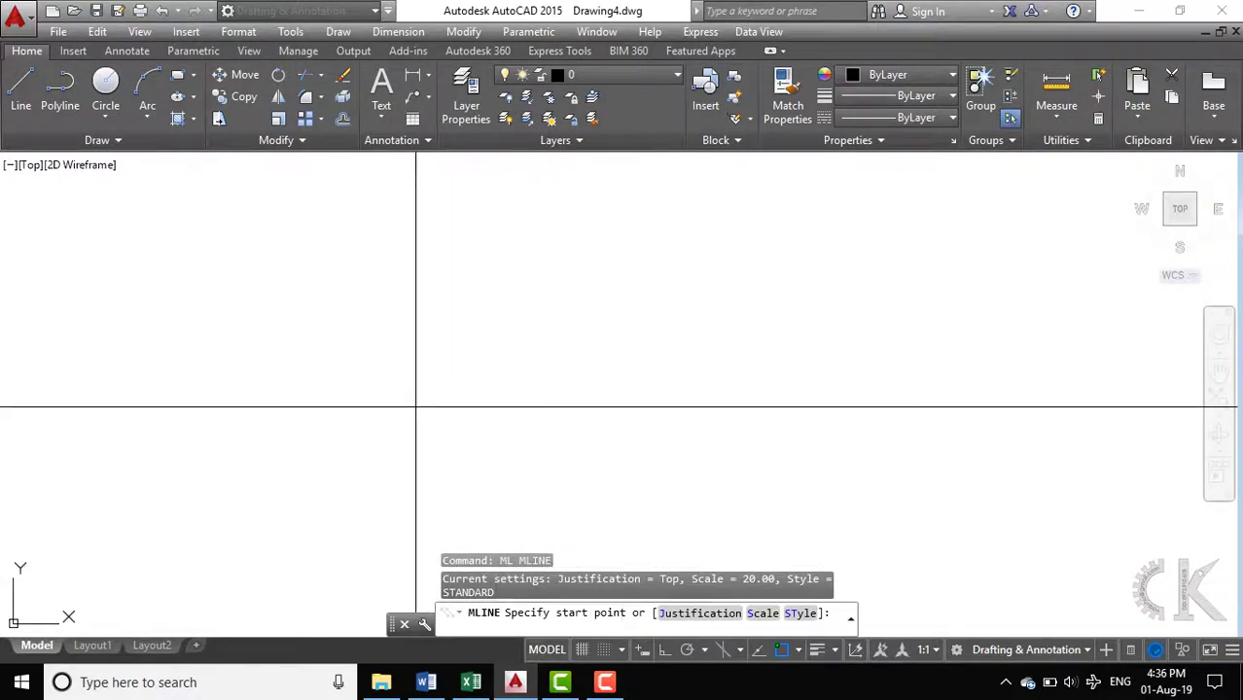
{"action": "left_click", "coordinate": [395, 353]}
{"action": "scroll", "coordinate": [486, 344], "scroll_direction": "up", "scroll_amount": 5}
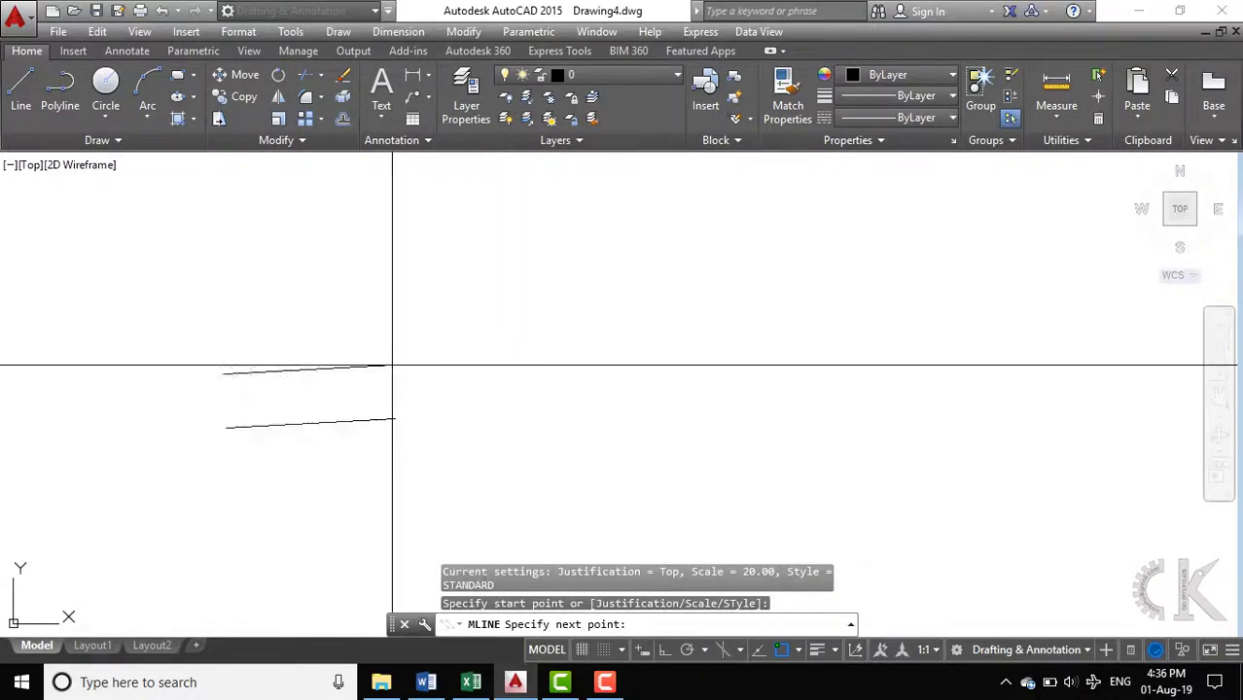
{"action": "middle_click_drag", "start_coordinate": [391, 360], "coordinate": [610, 313]}
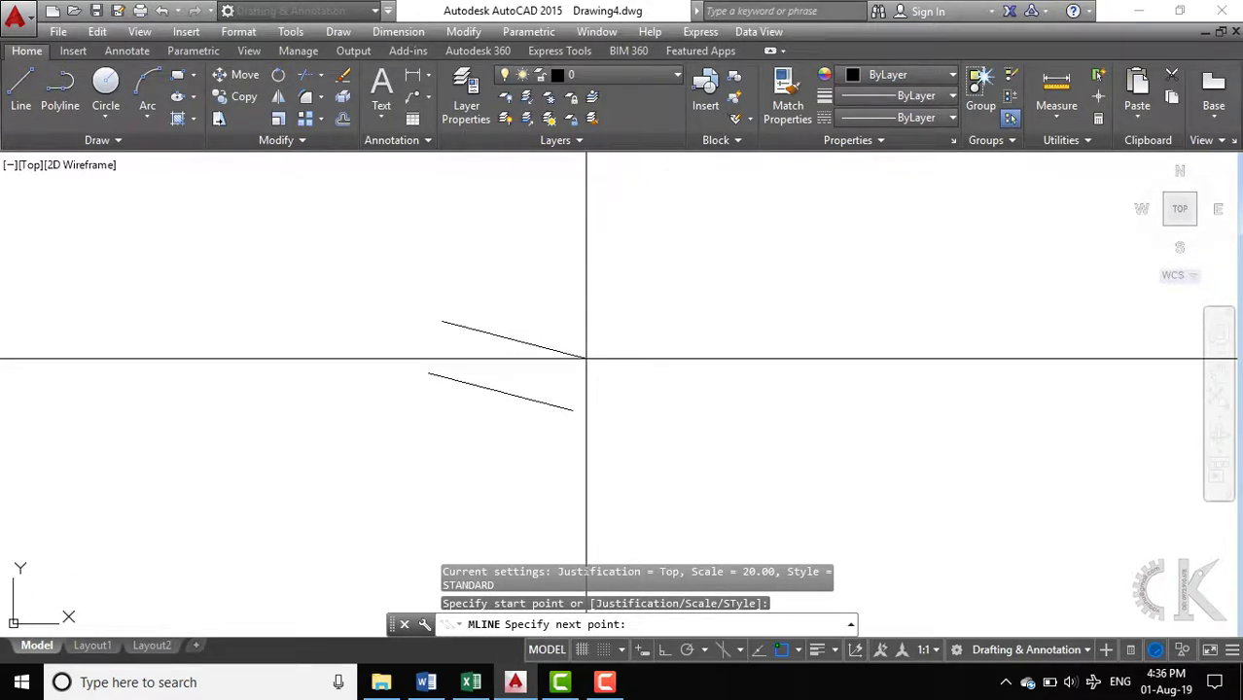
{"action": "key", "text": "F8"}
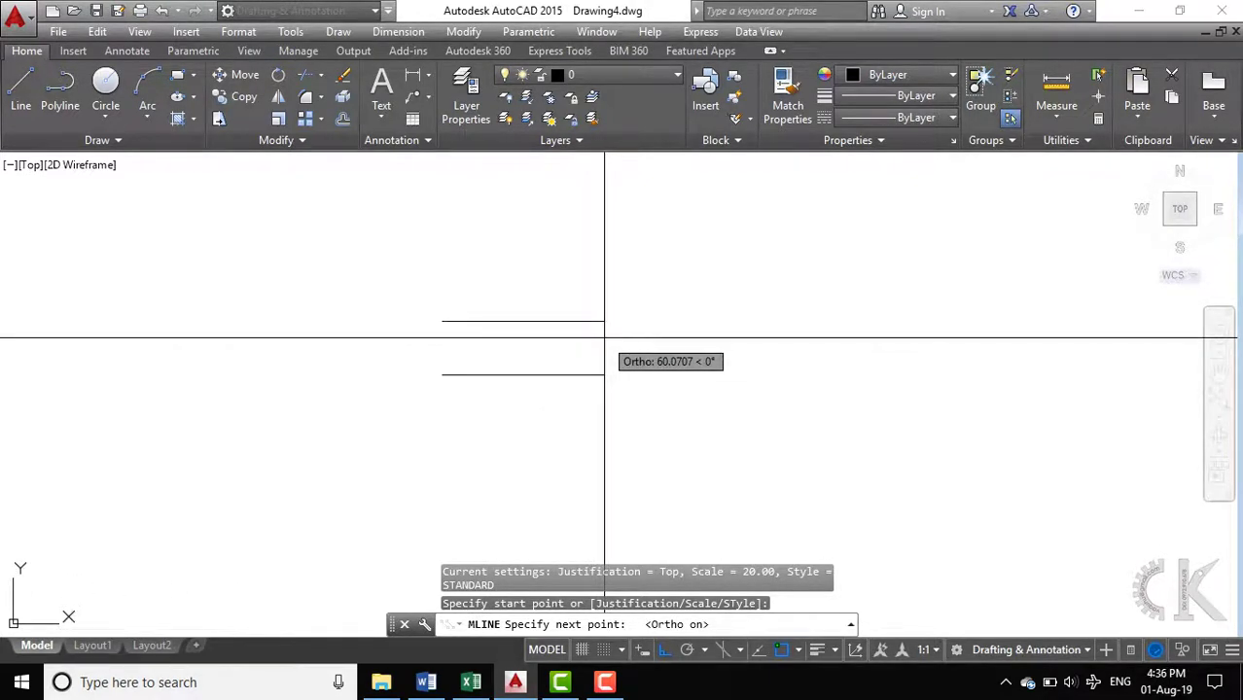
Draw the double line 100 units across, 50 down, then 100 across
{"action": "type", "text": "100"}
{"action": "key", "text": "Return"}
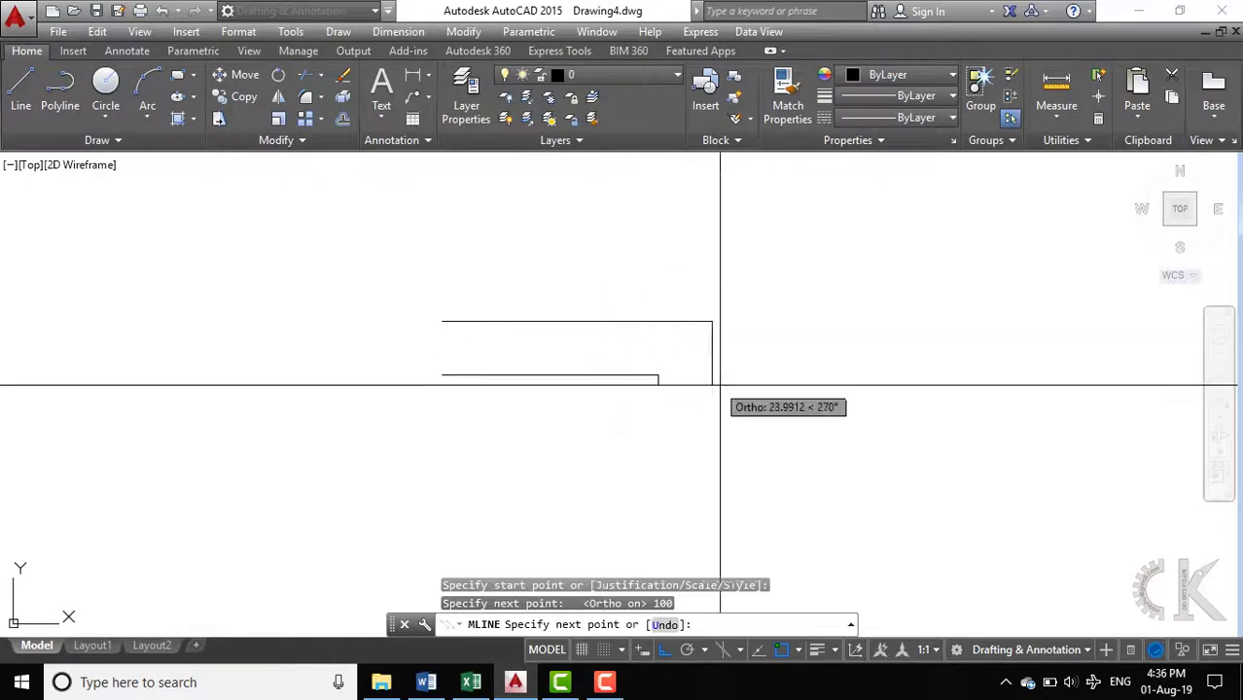
{"action": "middle_click_drag", "start_coordinate": [732, 391], "coordinate": [596, 281]}
{"action": "type", "text": "50"}
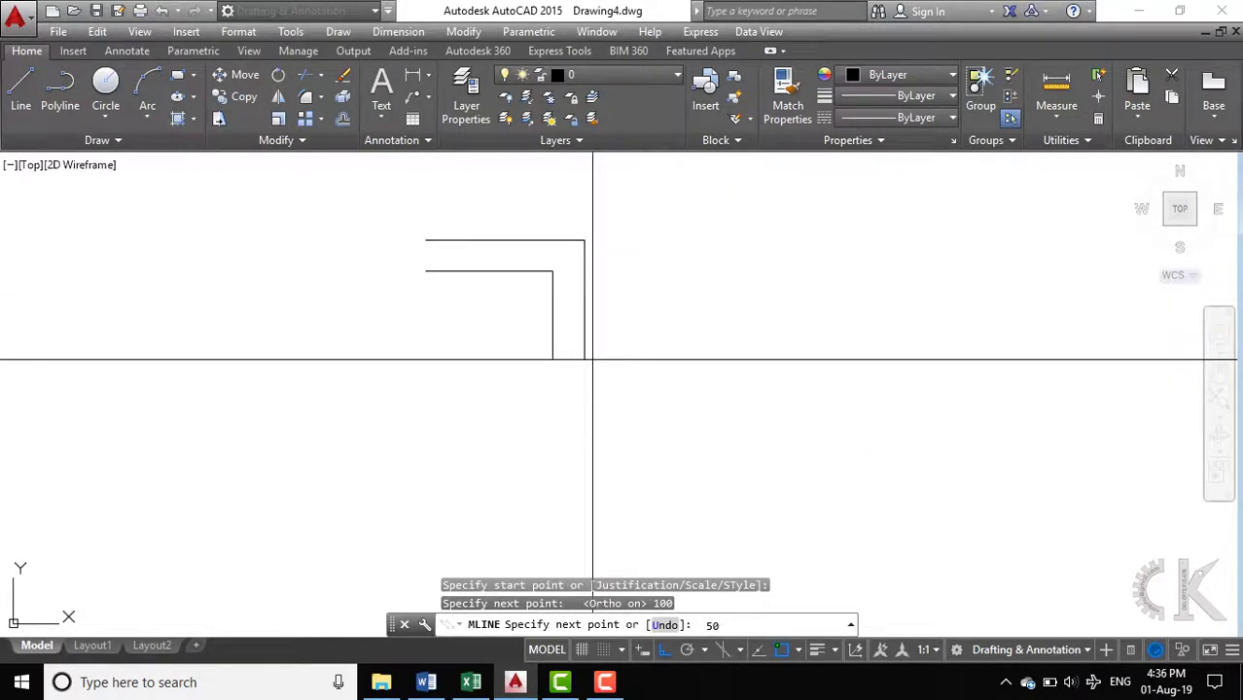
{"action": "key", "text": "Return"}
{"action": "type", "text": "10"}
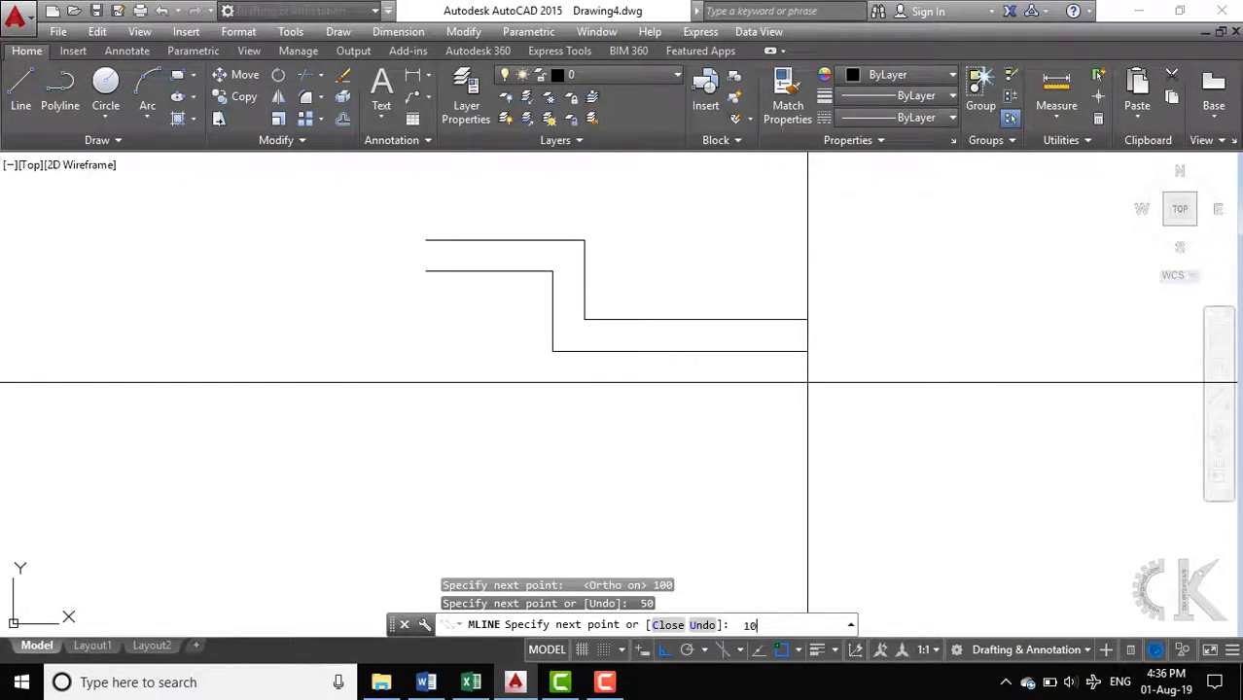
{"action": "key", "text": "Return"}
{"action": "key", "text": "Return"}
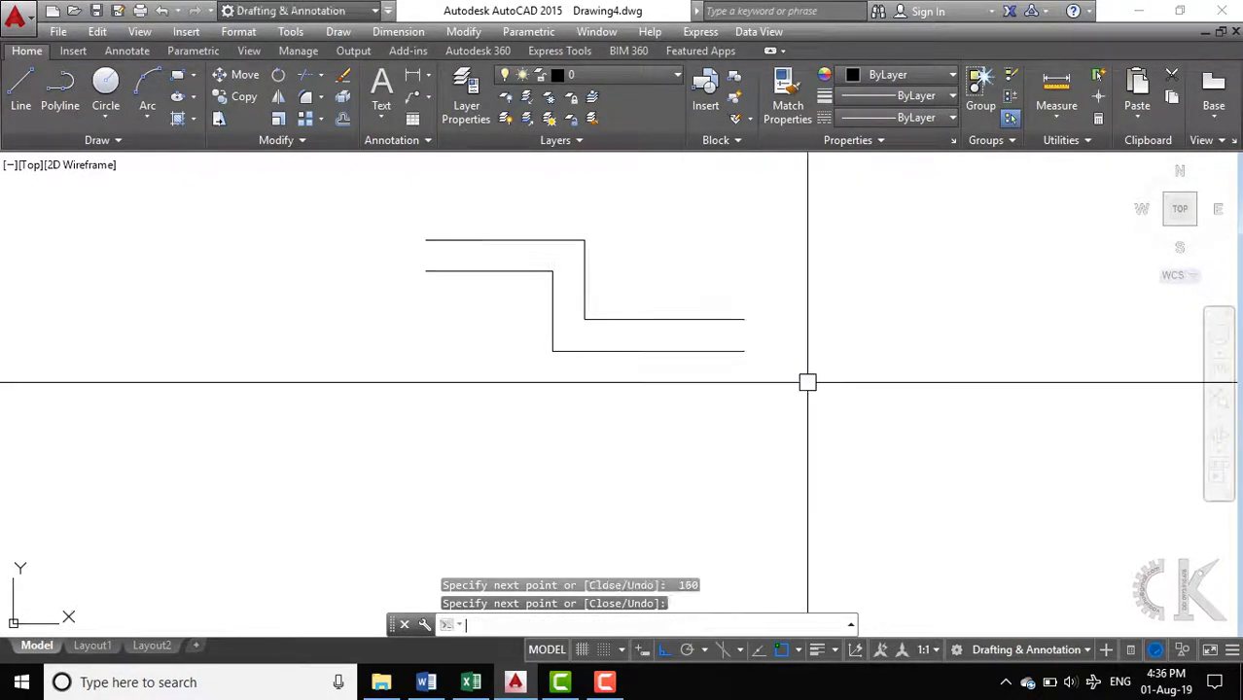
{"action": "scroll", "coordinate": [583, 360], "scroll_direction": "up", "scroll_amount": 2}
{"action": "middle_click_drag", "start_coordinate": [577, 342], "coordinate": [620, 428]}
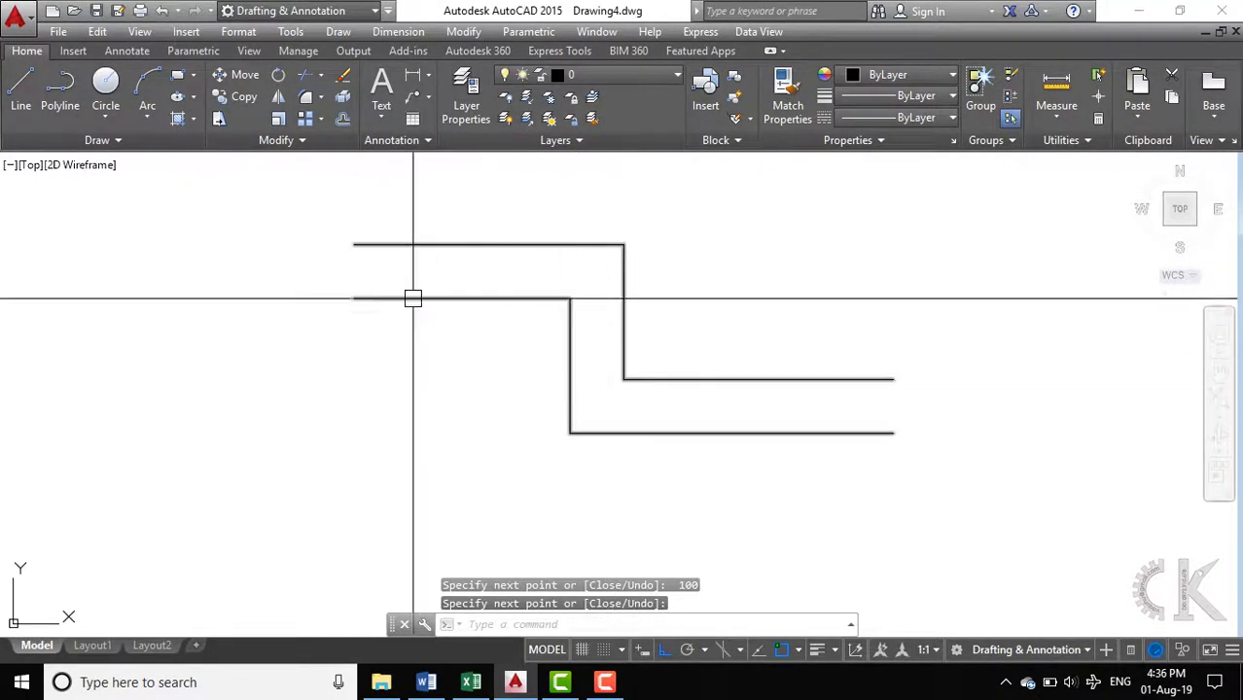
{"action": "key", "text": "Escape"}
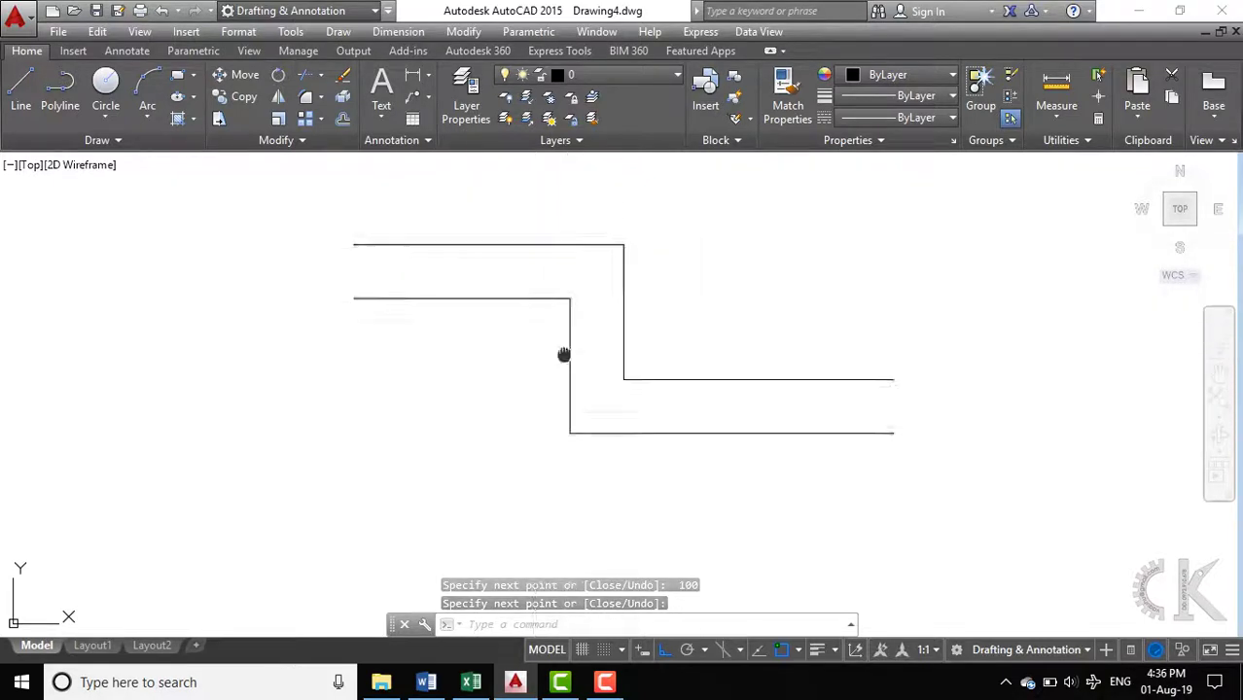
{"action": "middle_click_drag", "start_coordinate": [563, 355], "coordinate": [268, 279]}
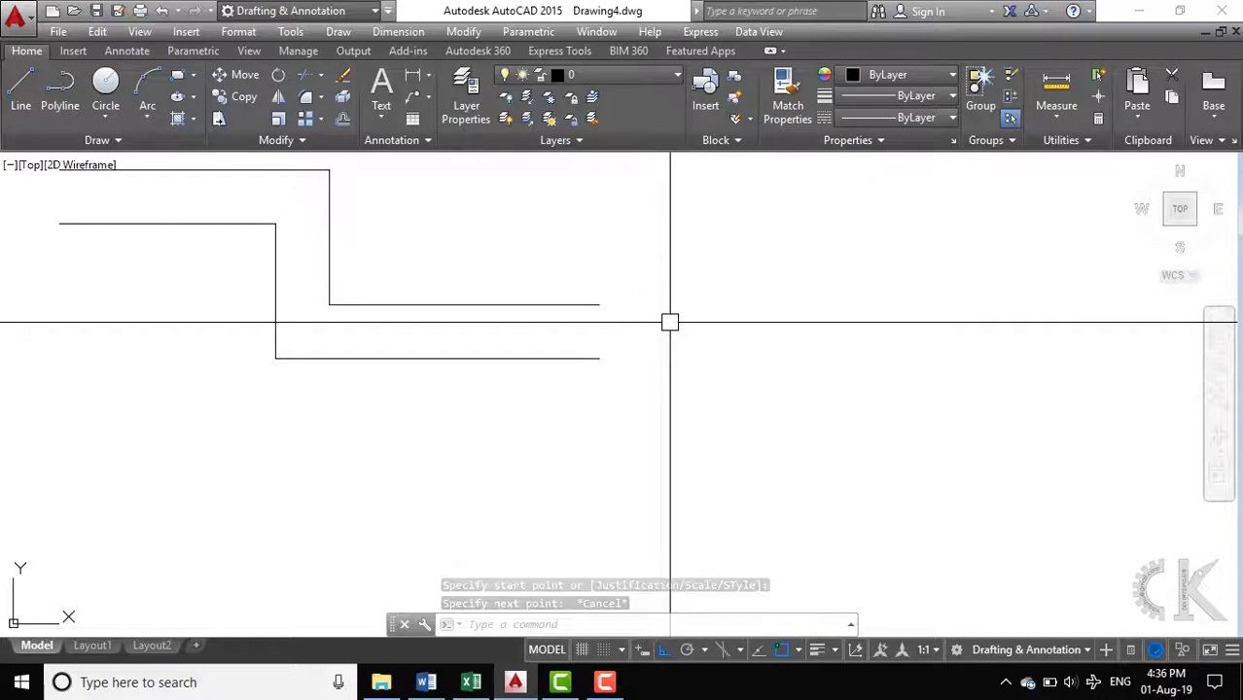
Abandon a first attempt and restart MLINE with Zero justification
{"action": "type", "text": "ml"}
{"action": "key", "text": "Return"}
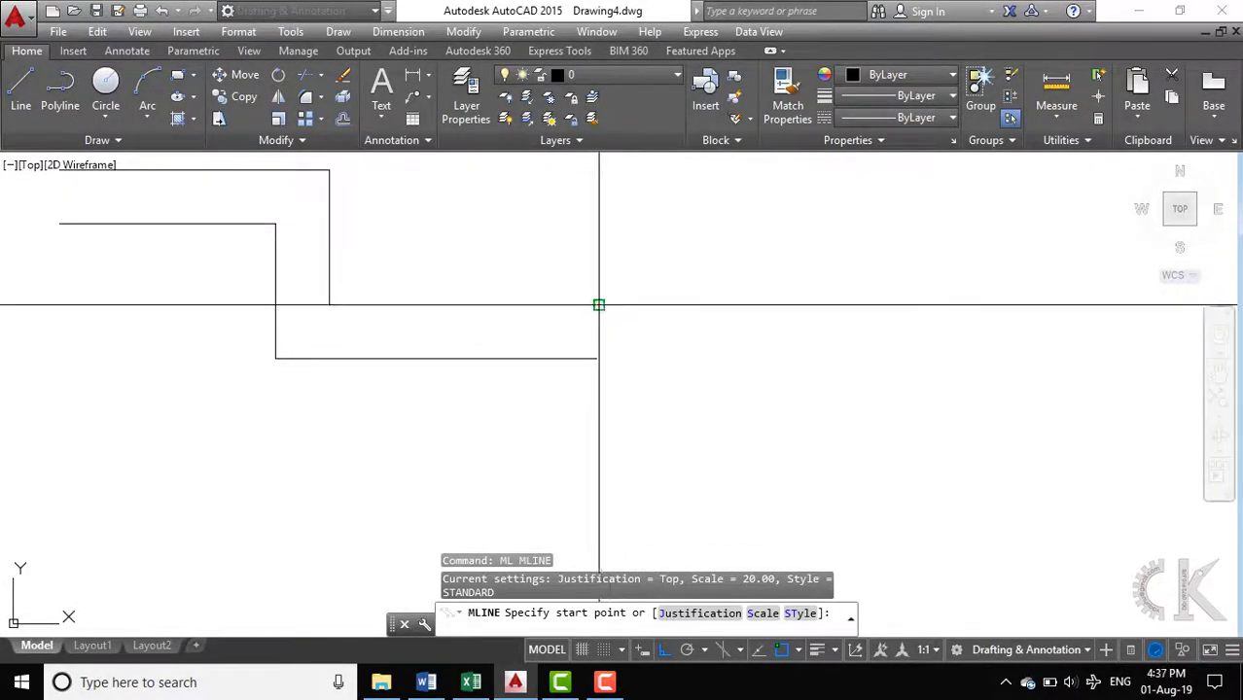
{"action": "left_click", "coordinate": [598, 305]}
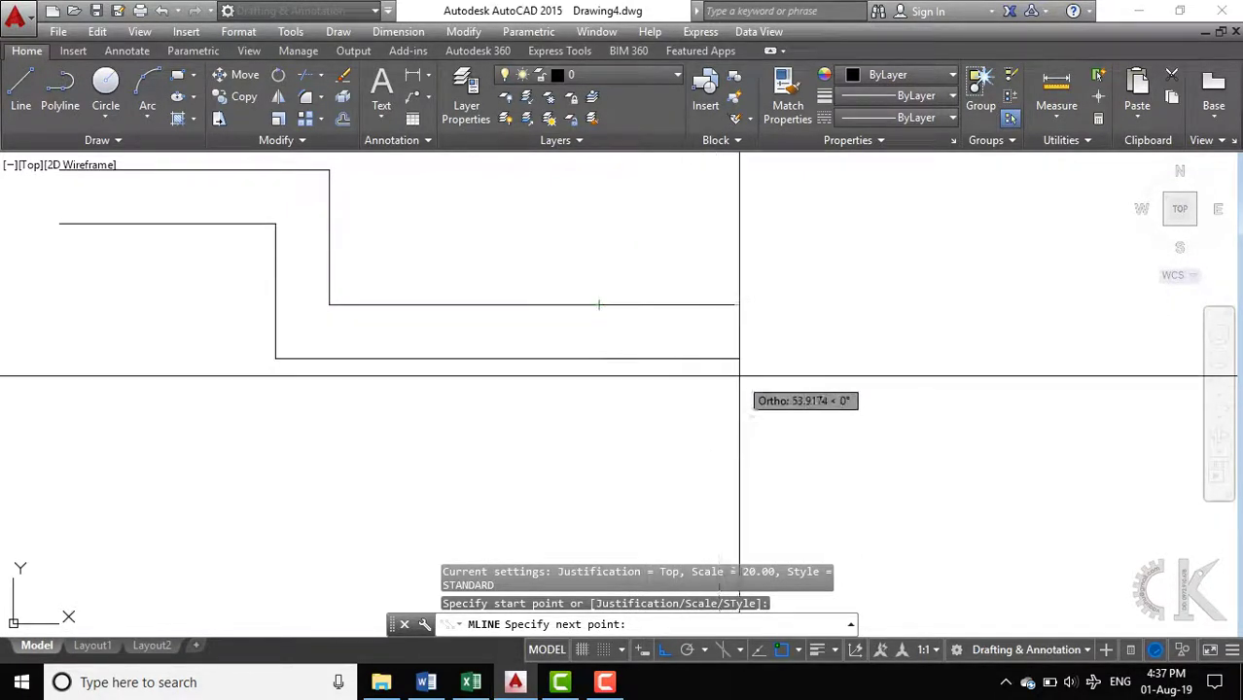
{"action": "key", "text": "Escape"}
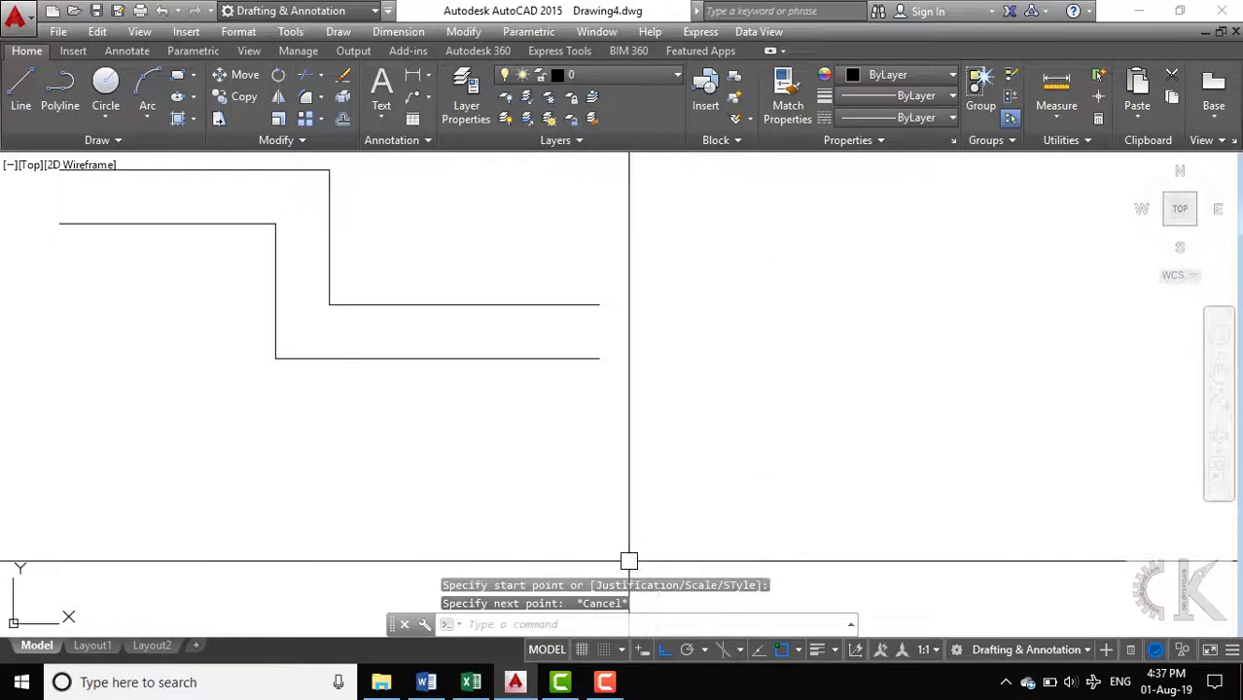
{"action": "type", "text": "ml"}
{"action": "key", "text": "Return"}
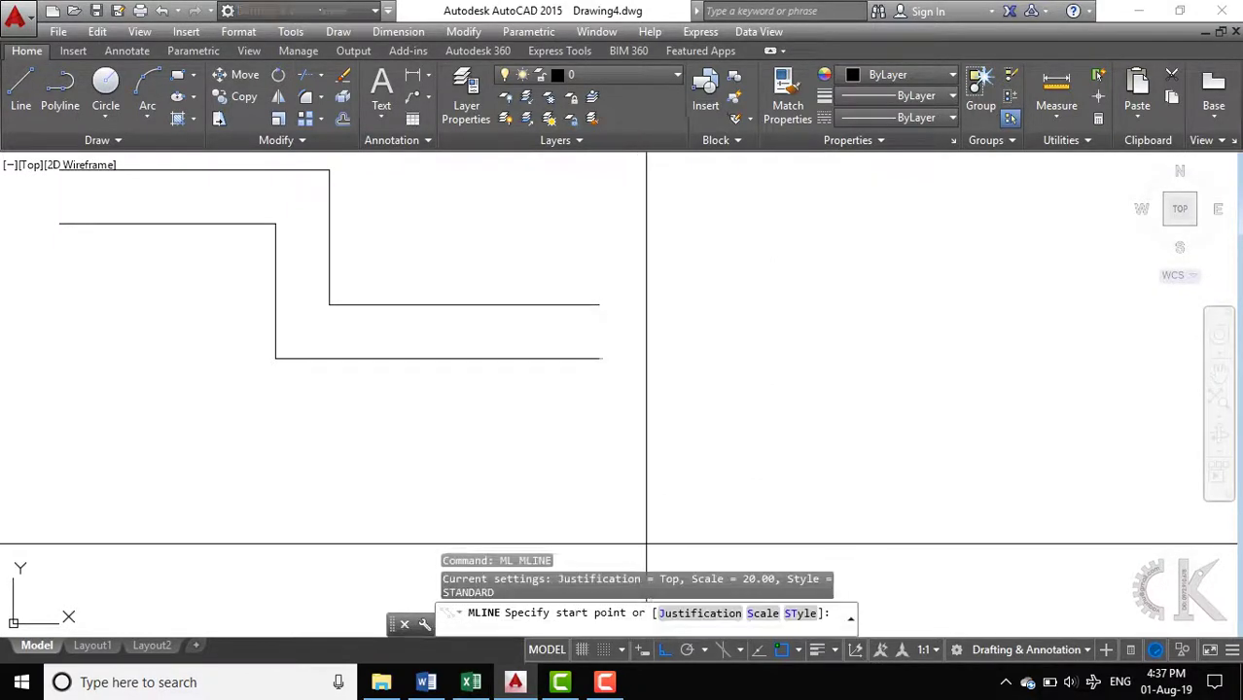
{"action": "left_click", "coordinate": [700, 613]}
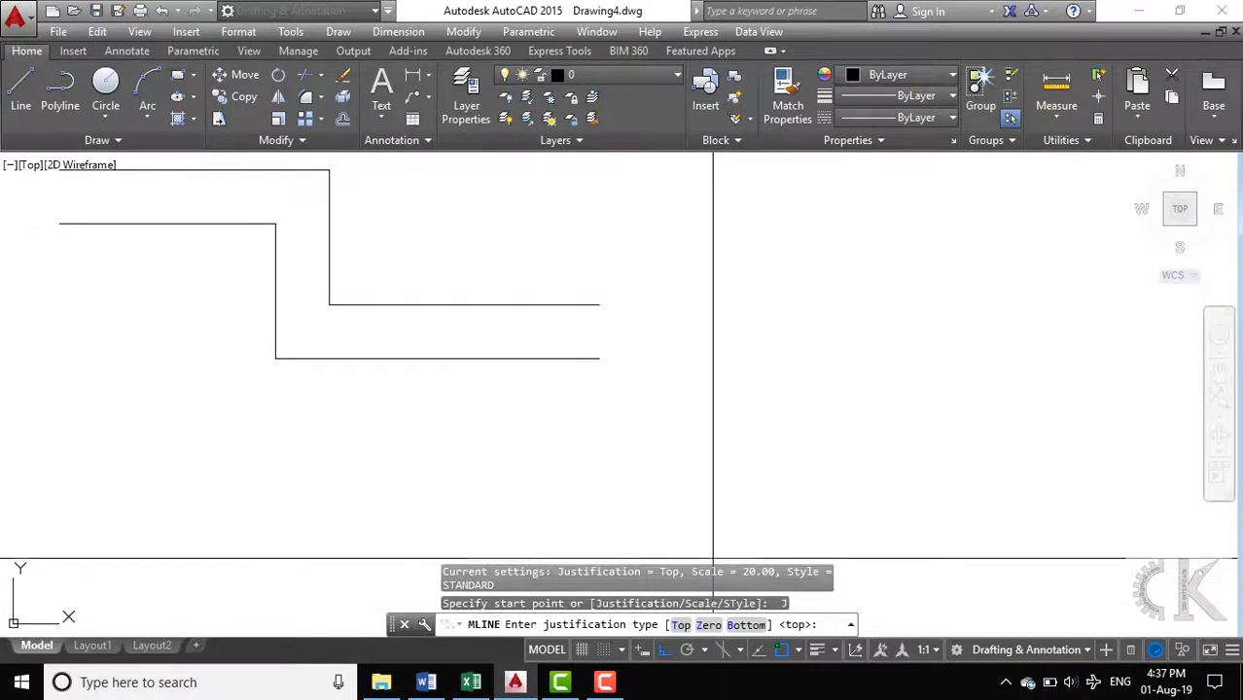
{"action": "left_click", "coordinate": [708, 625]}
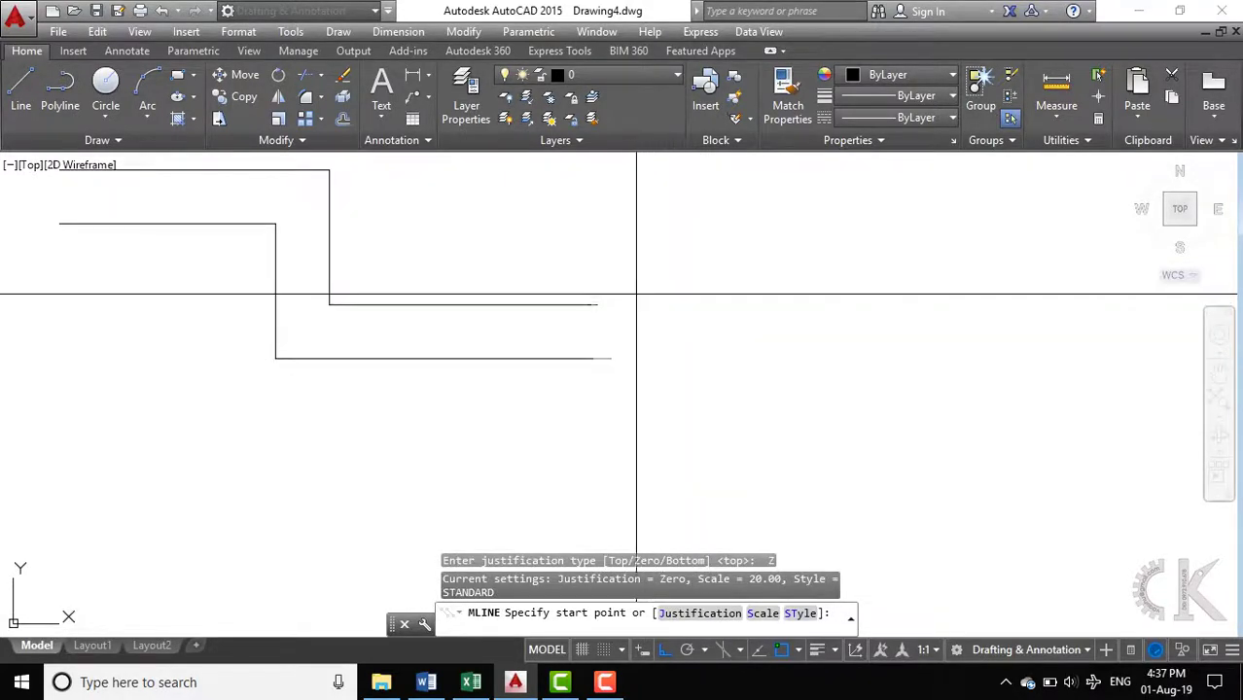
Draw a Zero-justified double line from the previous end: 100 across, 50 down
{"action": "left_click", "coordinate": [599, 304]}
{"action": "type", "text": "100"}
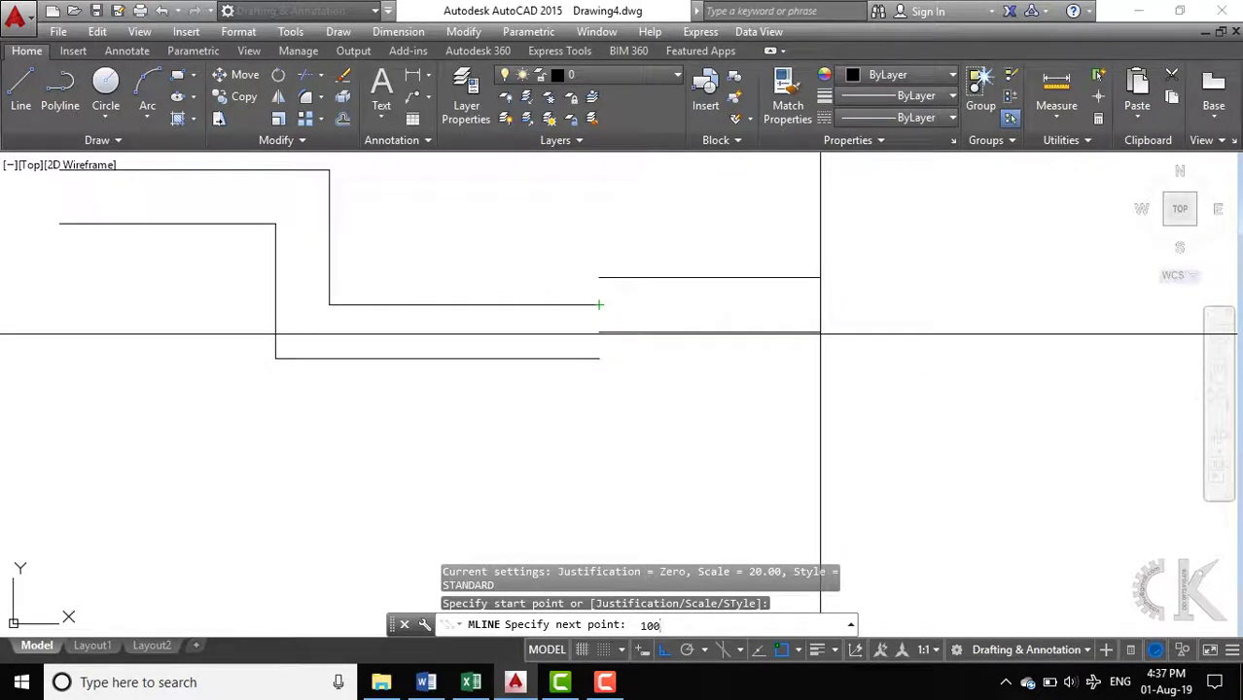
{"action": "key", "text": "Return"}
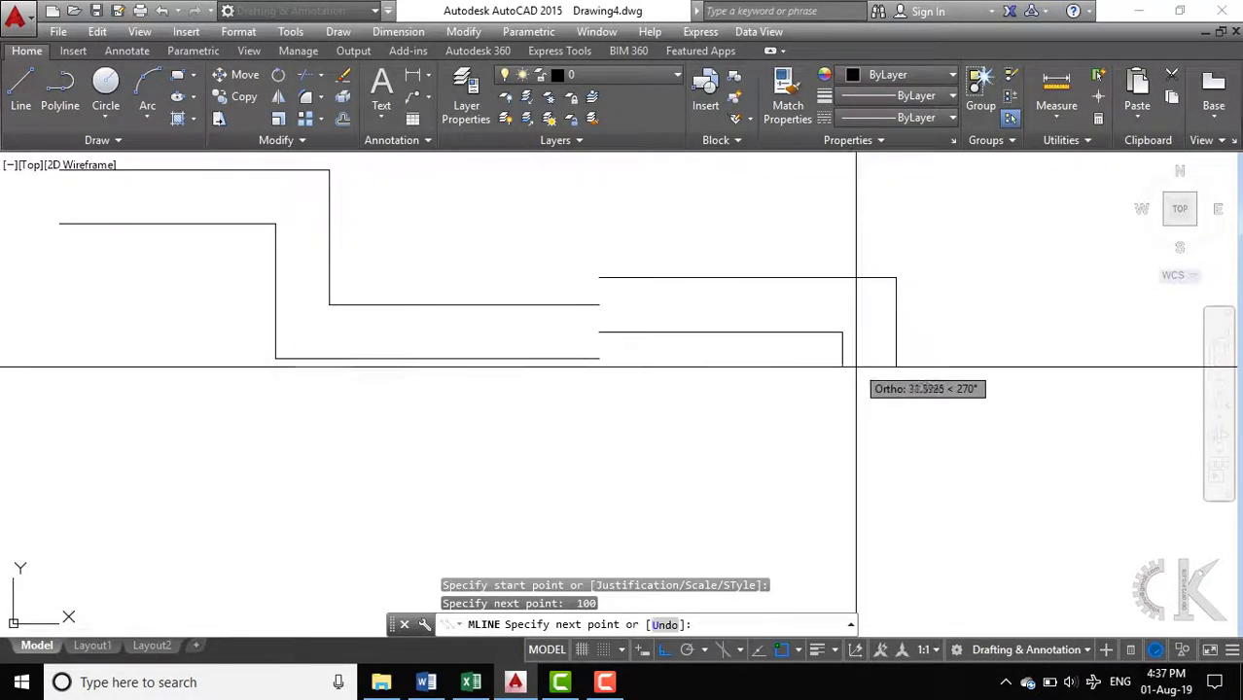
{"action": "type", "text": "50"}
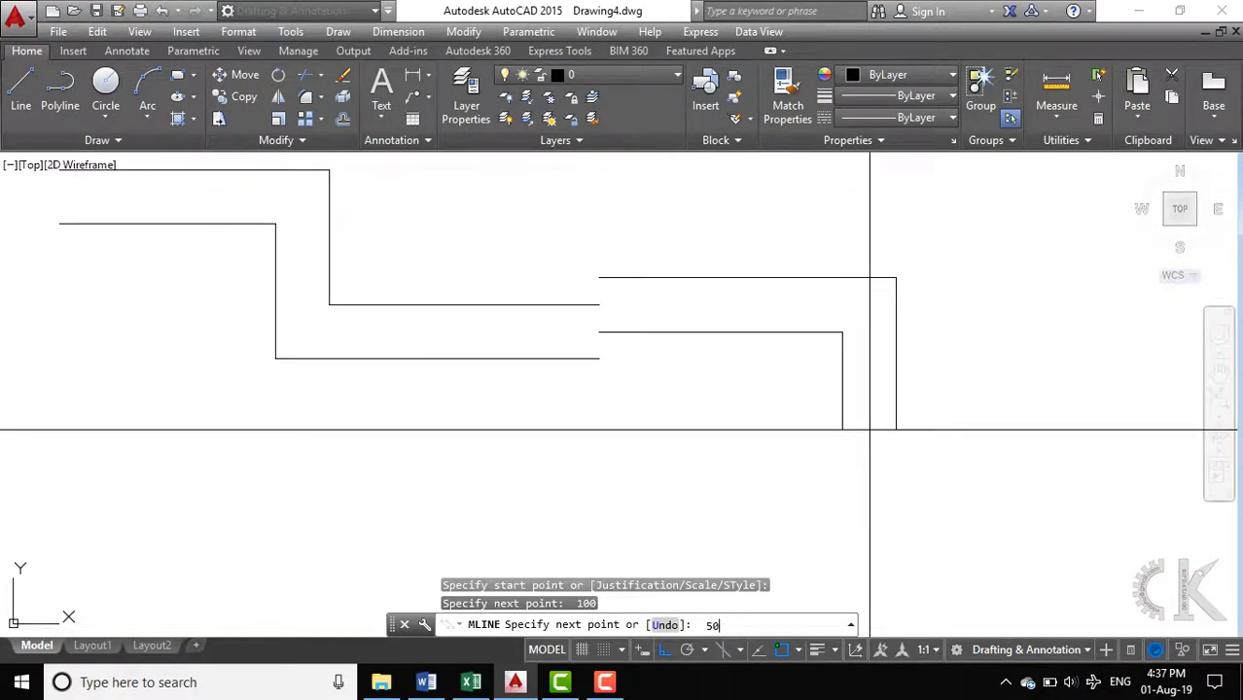
{"action": "key", "text": "Return"}
{"action": "key", "text": "Return"}
{"action": "middle_click_drag", "start_coordinate": [627, 425], "coordinate": [509, 425]}
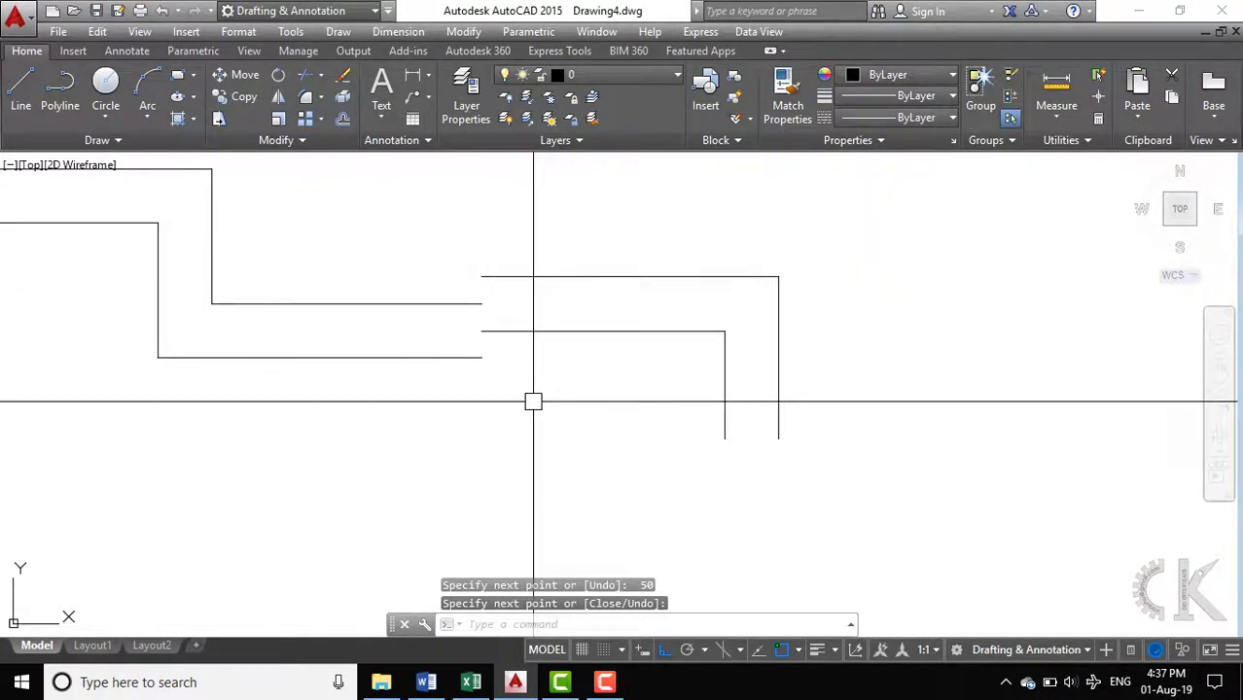
{"action": "type", "text": "ml"}
{"action": "key", "text": "Return"}
{"action": "mouse_move", "coordinate": [623, 624]}
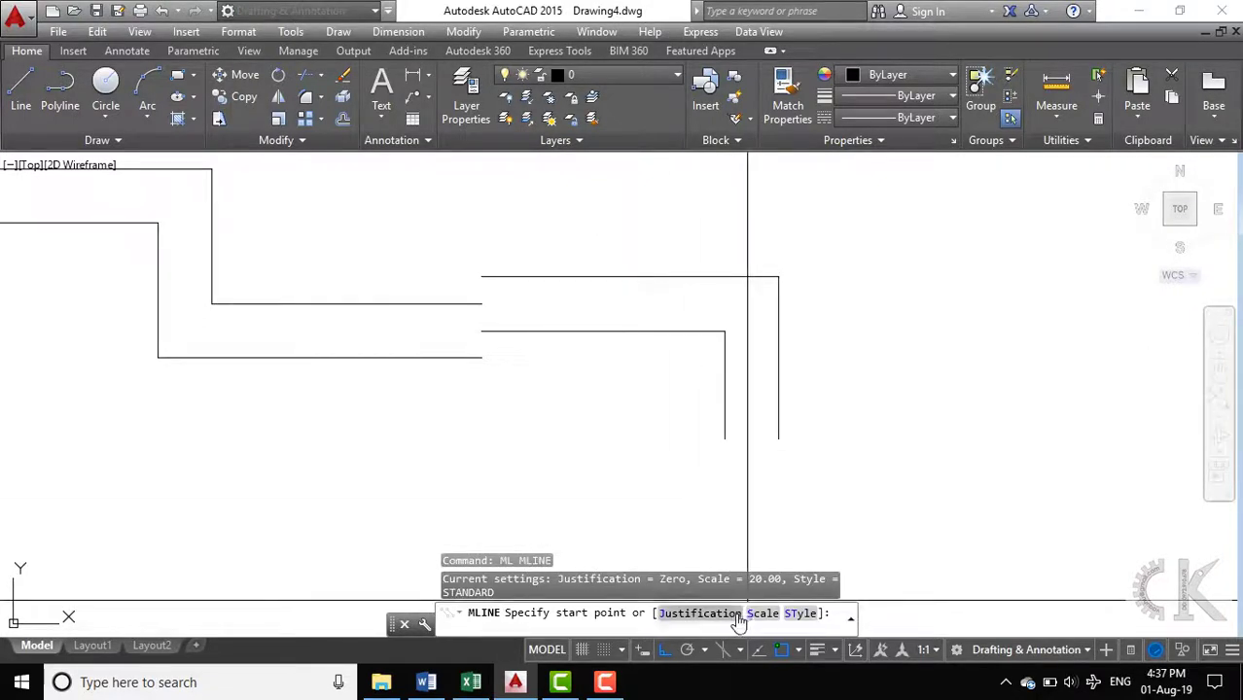
Set Bottom justification and draw a double line right then down from the previous end
{"action": "left_click", "coordinate": [731, 615]}
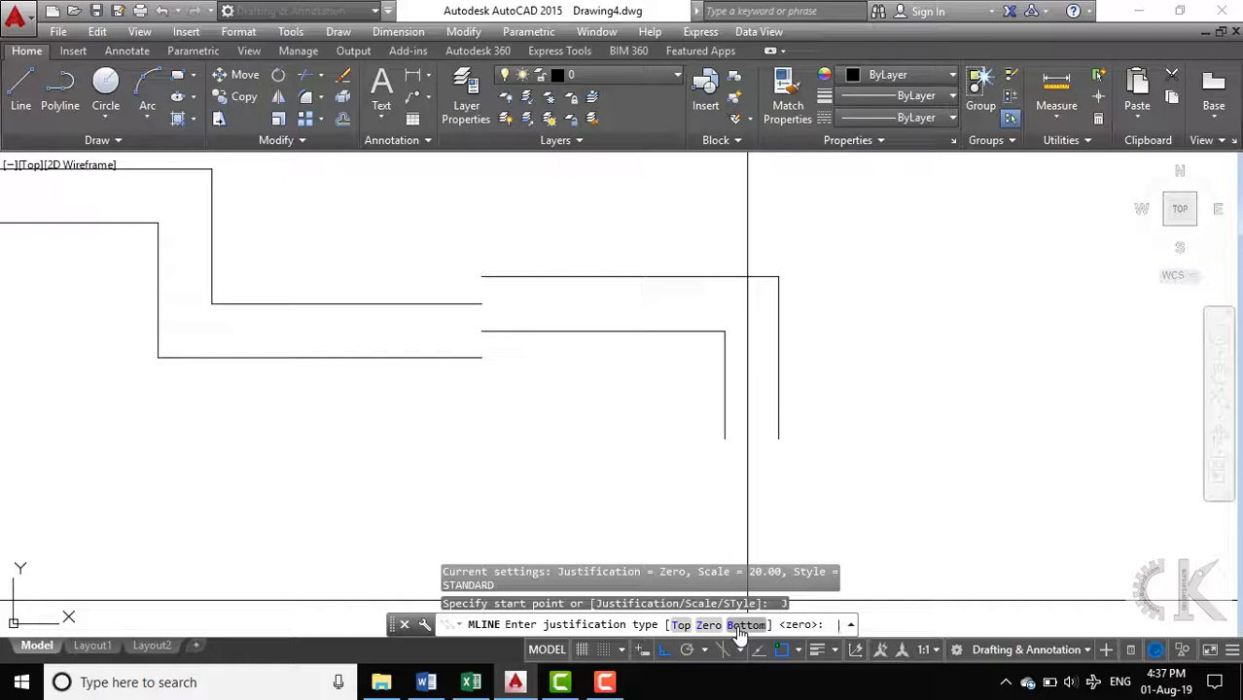
{"action": "left_click", "coordinate": [743, 625]}
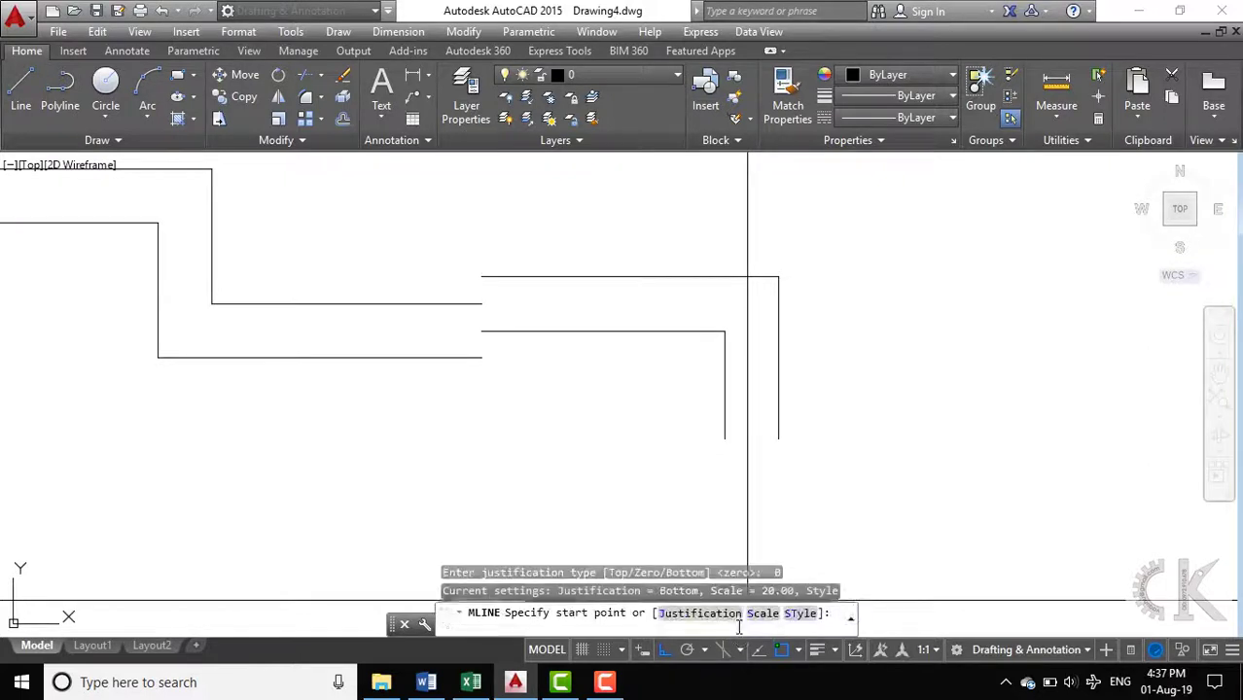
{"action": "left_click", "coordinate": [778, 439]}
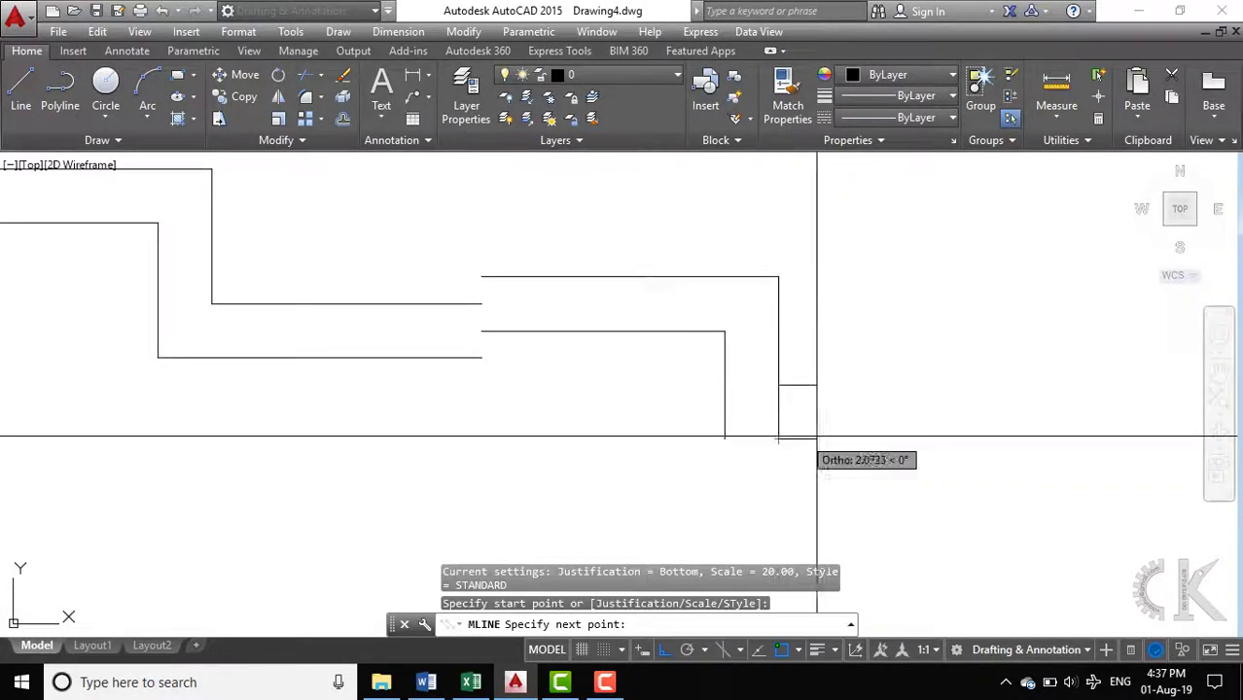
{"action": "middle_click_drag", "start_coordinate": [943, 465], "coordinate": [641, 438]}
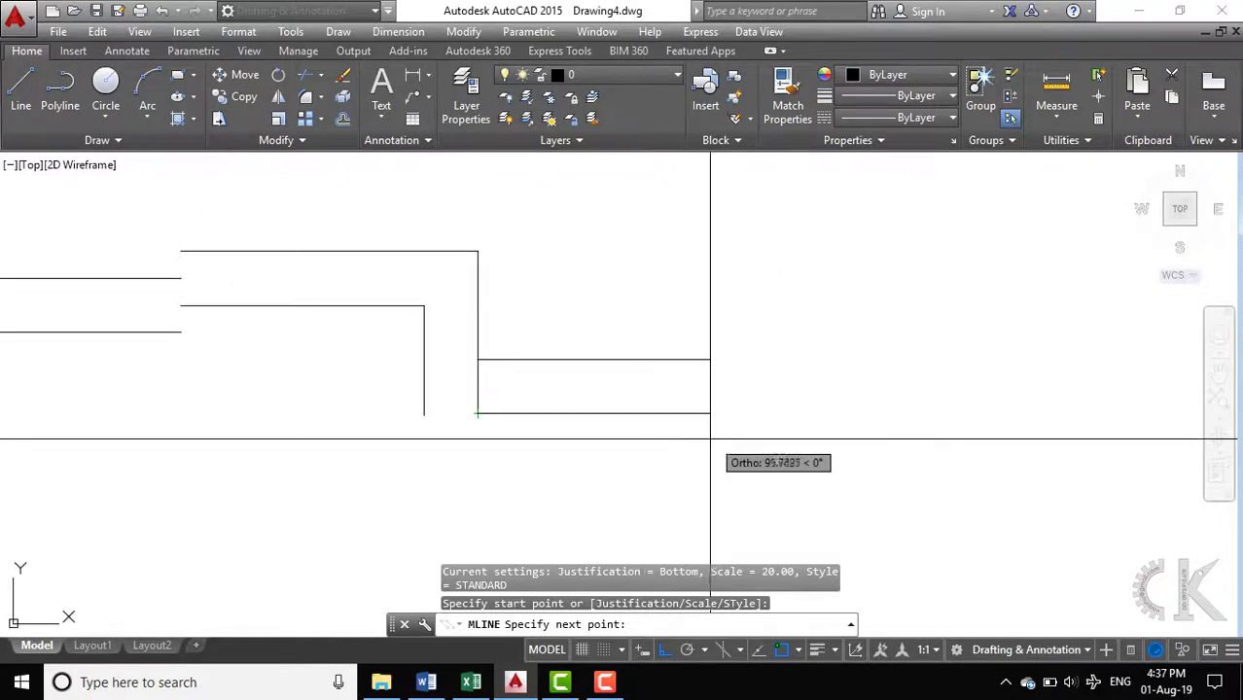
{"action": "left_click", "coordinate": [751, 434]}
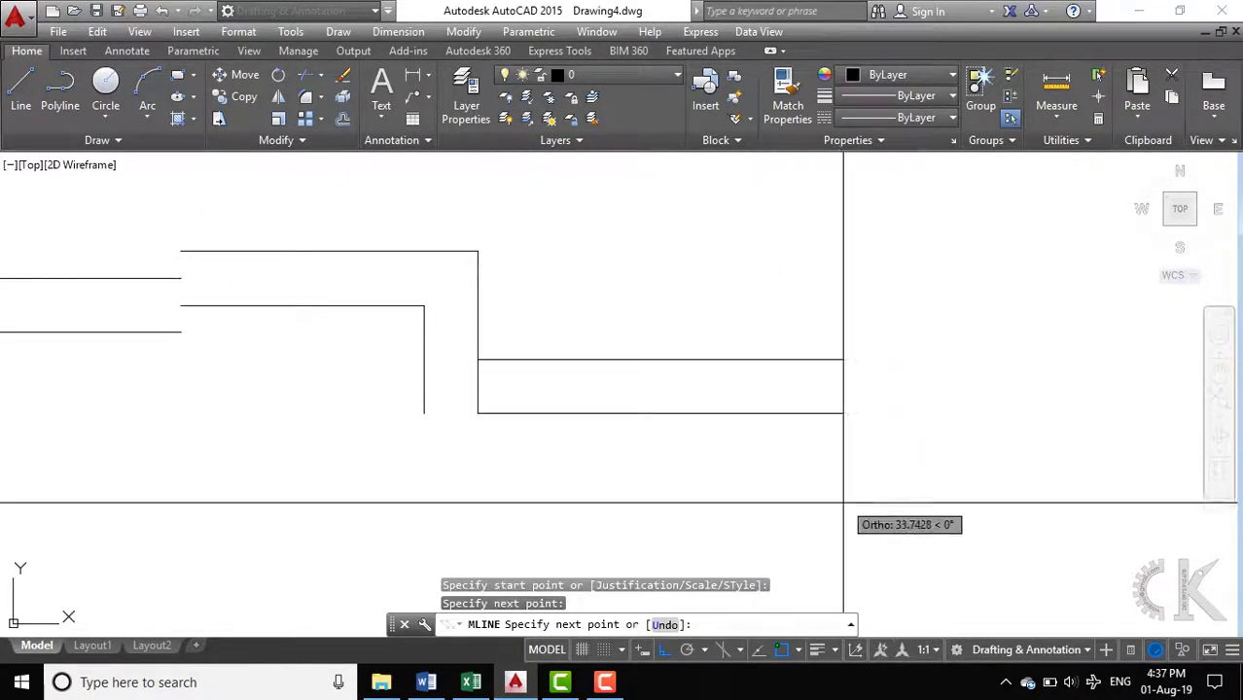
{"action": "left_click", "coordinate": [809, 530]}
{"action": "key", "text": "Return"}
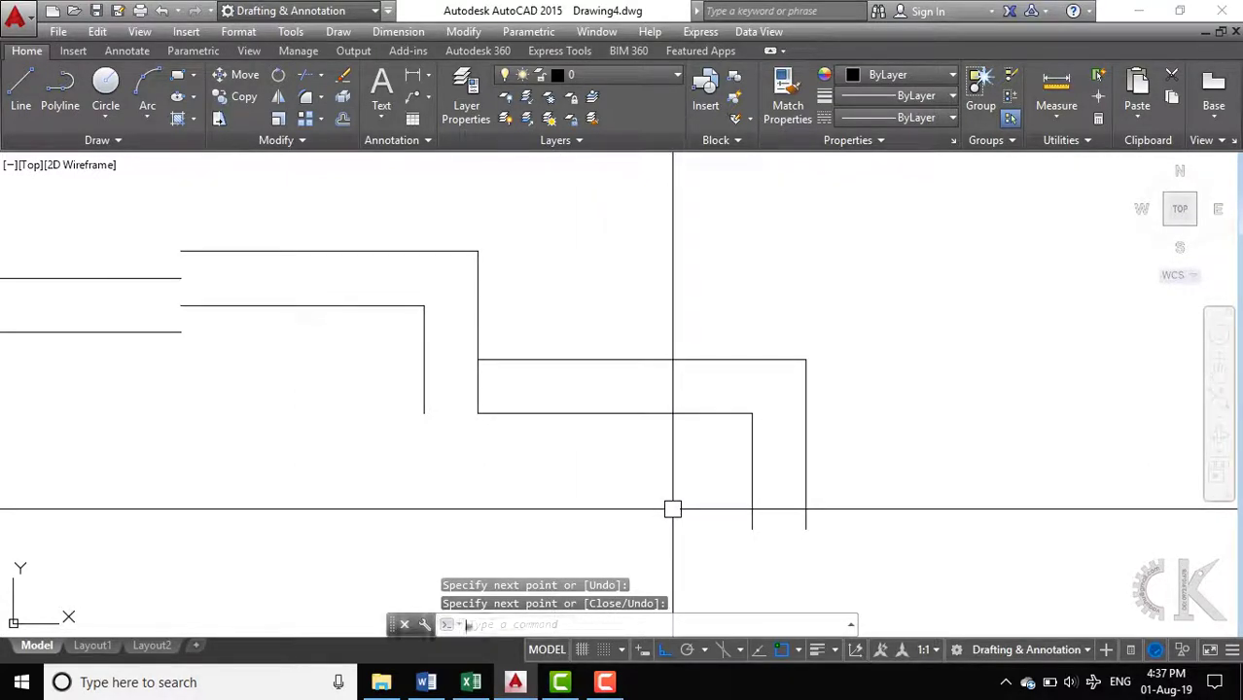
{"action": "type", "text": "ml"}
Start another multiline, cancel it, and reposition the view
{"action": "key", "text": "Return"}
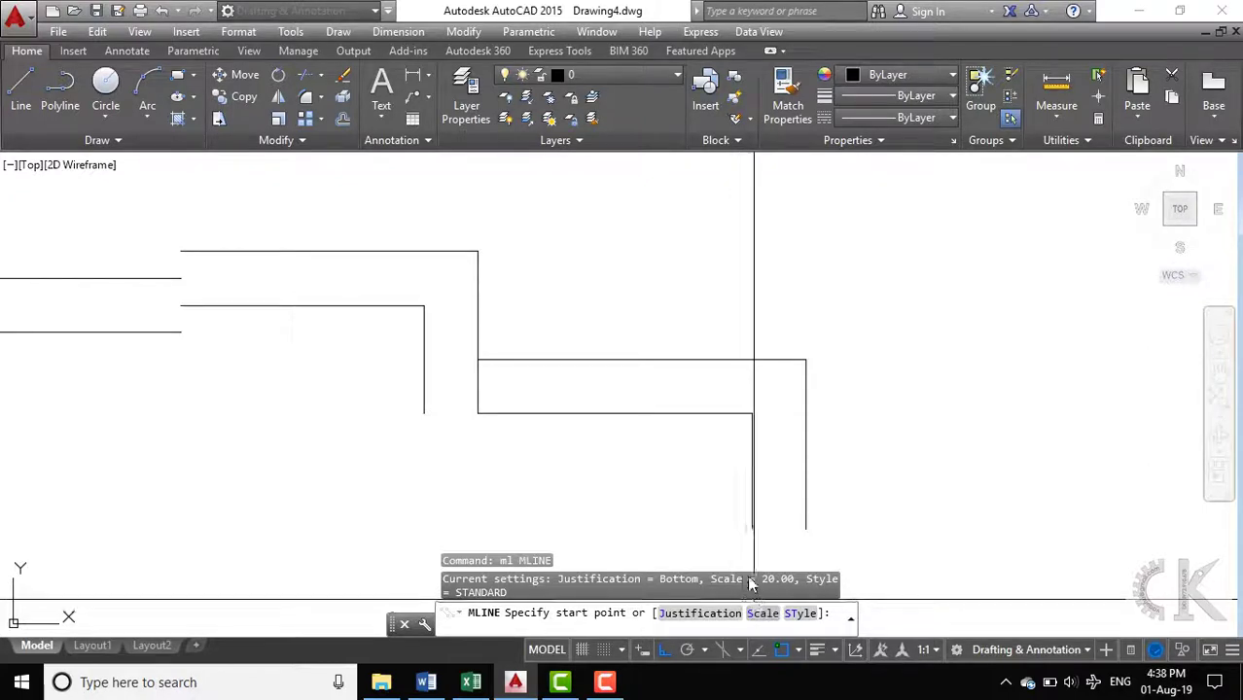
{"action": "key", "text": "Escape"}
{"action": "mouse_move", "coordinate": [629, 530]}
{"action": "middle_mouse_down"}
{"action": "mouse_move", "coordinate": [1030, 535]}
{"action": "mouse_move", "coordinate": [1124, 588]}
{"action": "middle_mouse_up"}
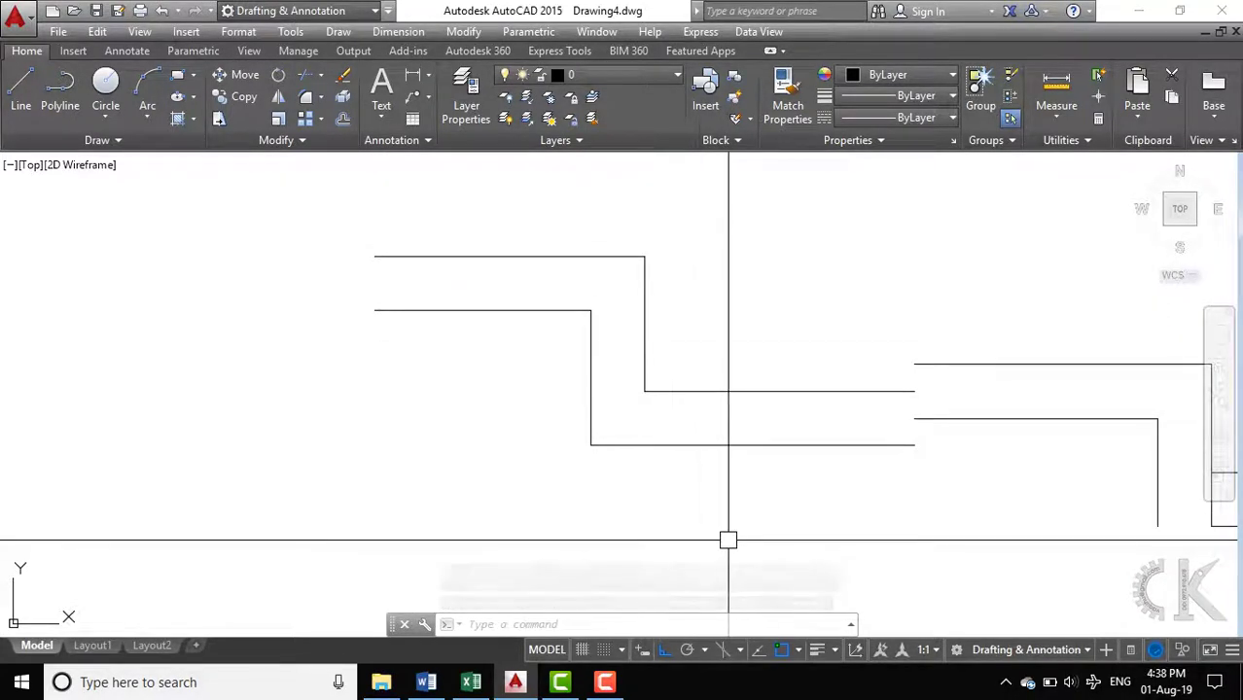
Start MLINE with the multiline scale set to 10
{"action": "type", "text": "ml"}
{"action": "key", "text": "Return"}
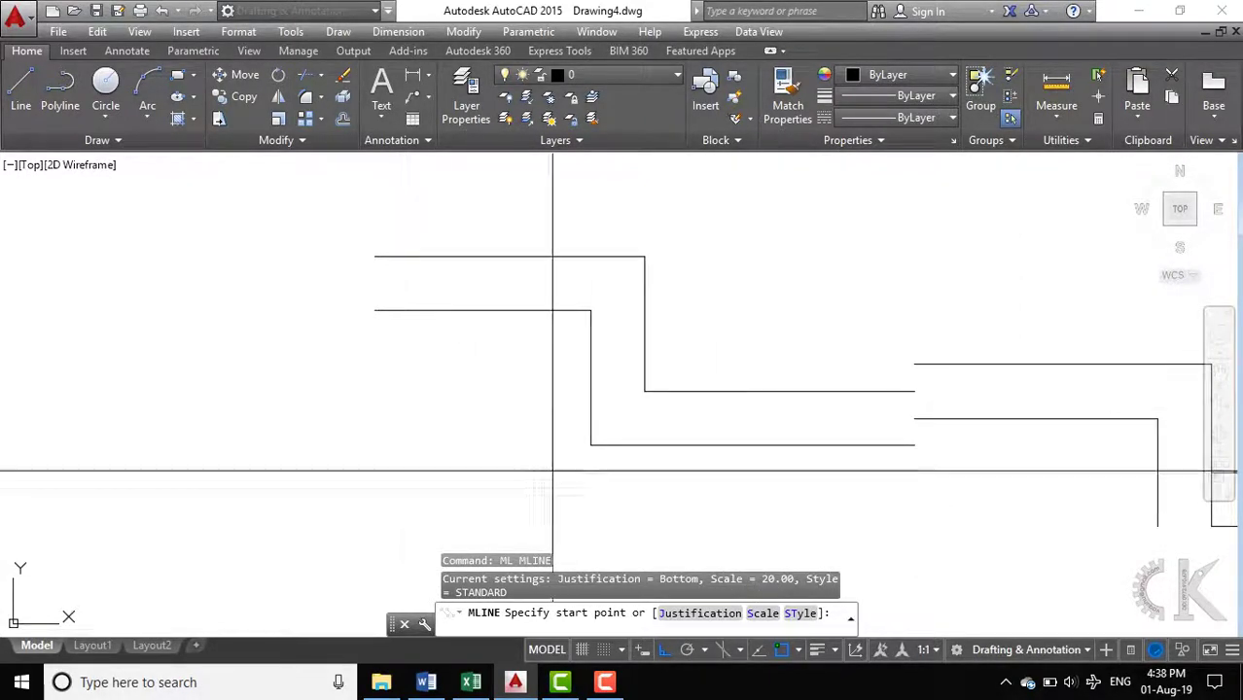
{"action": "left_click", "coordinate": [762, 612]}
{"action": "type", "text": "10"}
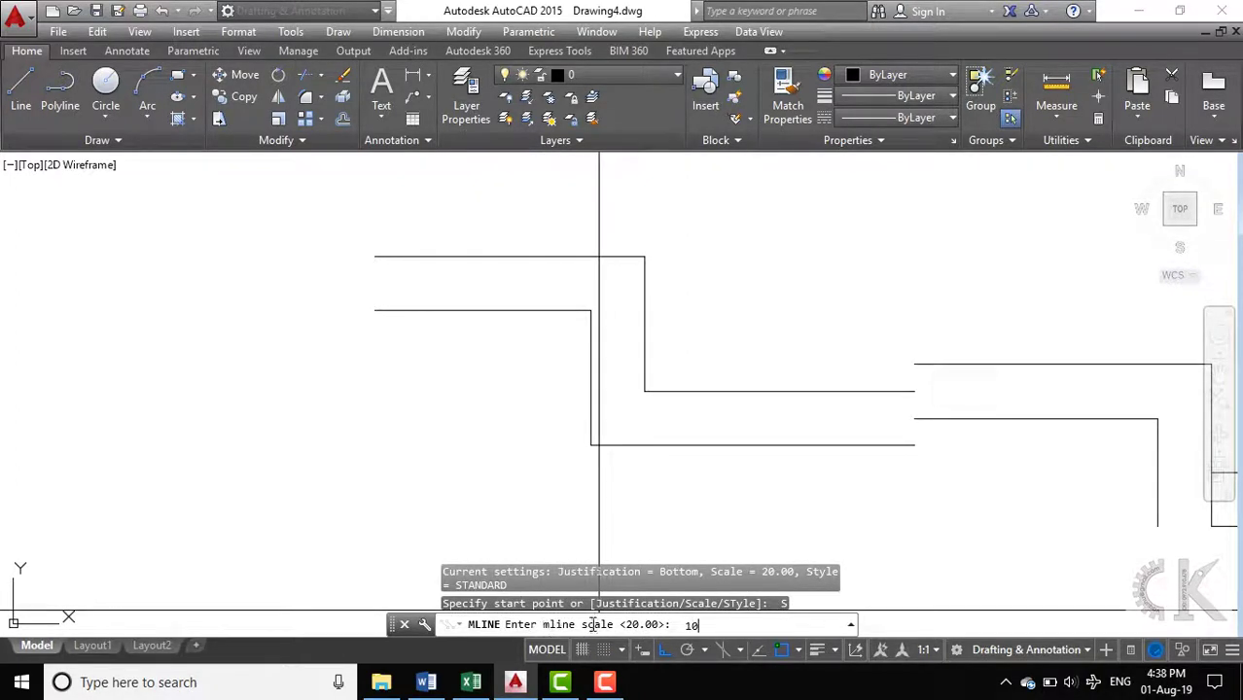
{"action": "key", "text": "Return"}
{"action": "middle_click_drag", "start_coordinate": [425, 428], "coordinate": [425, 514]}
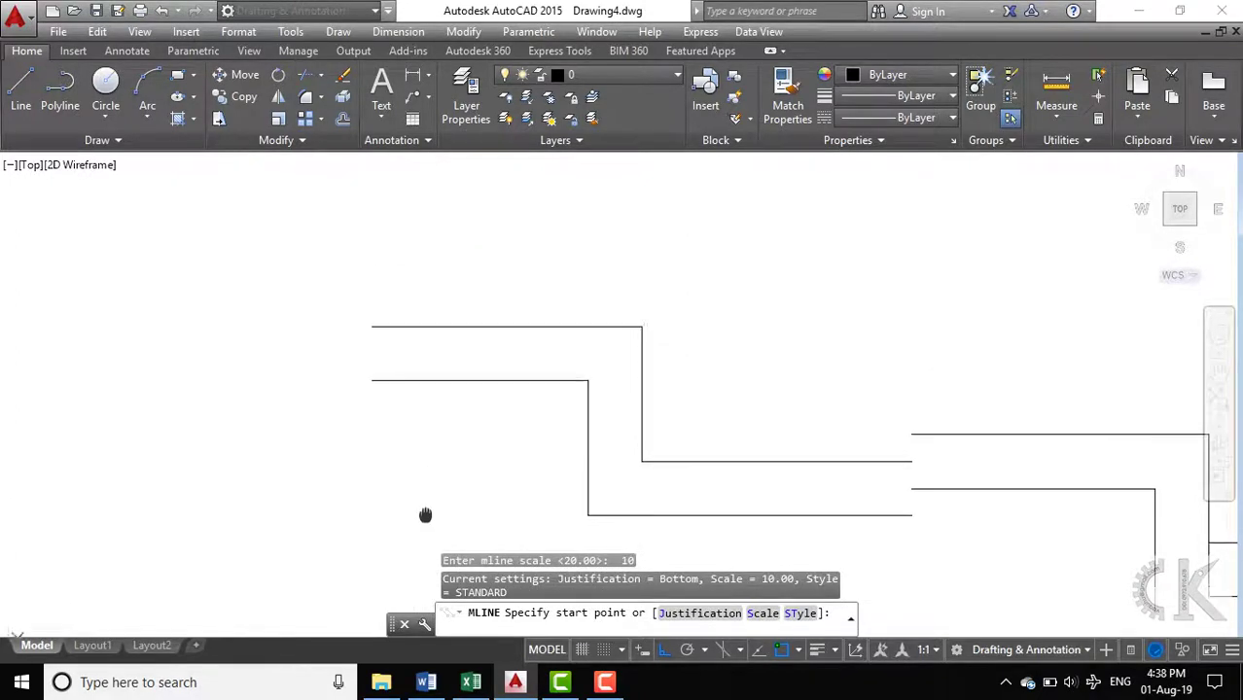
Draw the narrower double line above the others: right, short step down, then right
{"action": "left_click", "coordinate": [372, 258]}
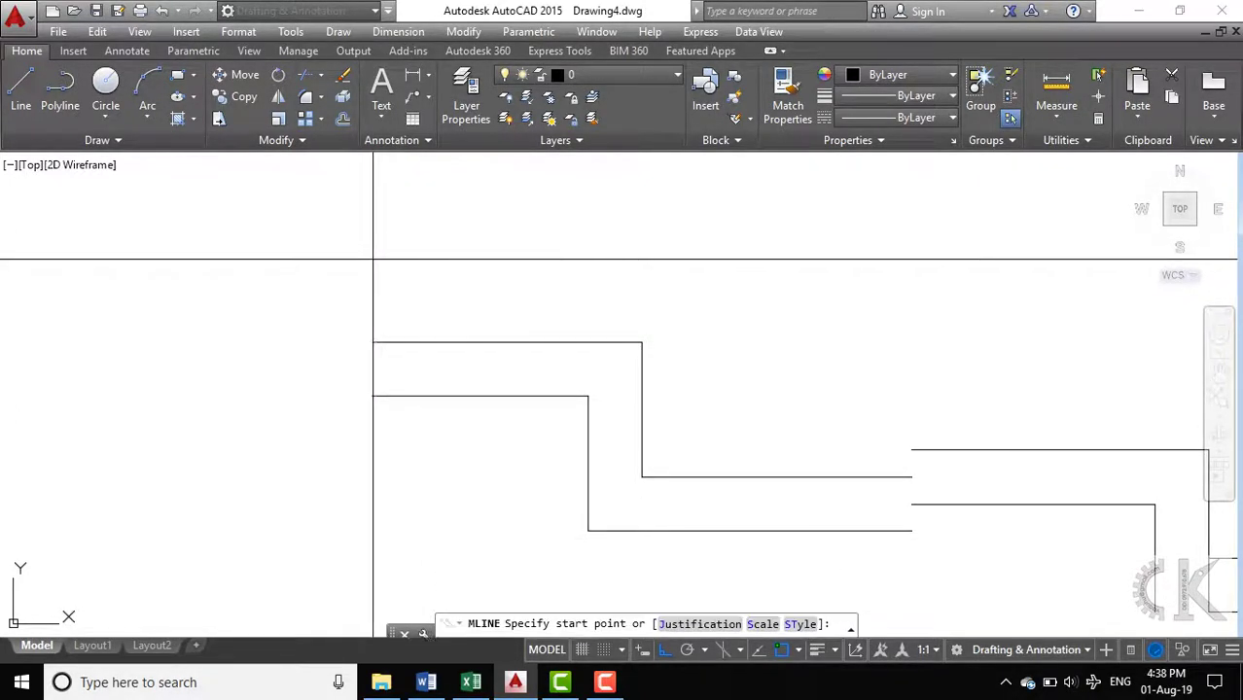
{"action": "left_click", "coordinate": [578, 268]}
{"action": "left_click", "coordinate": [608, 293]}
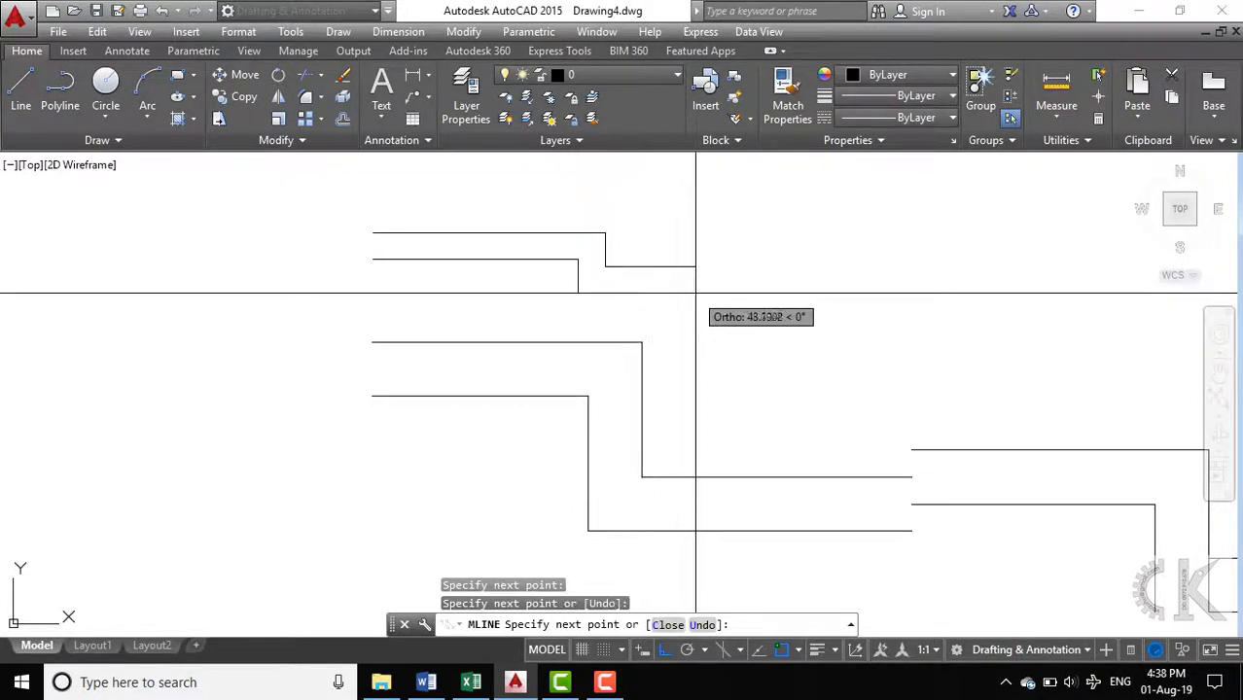
{"action": "left_click", "coordinate": [697, 295]}
{"action": "key", "text": "Return"}
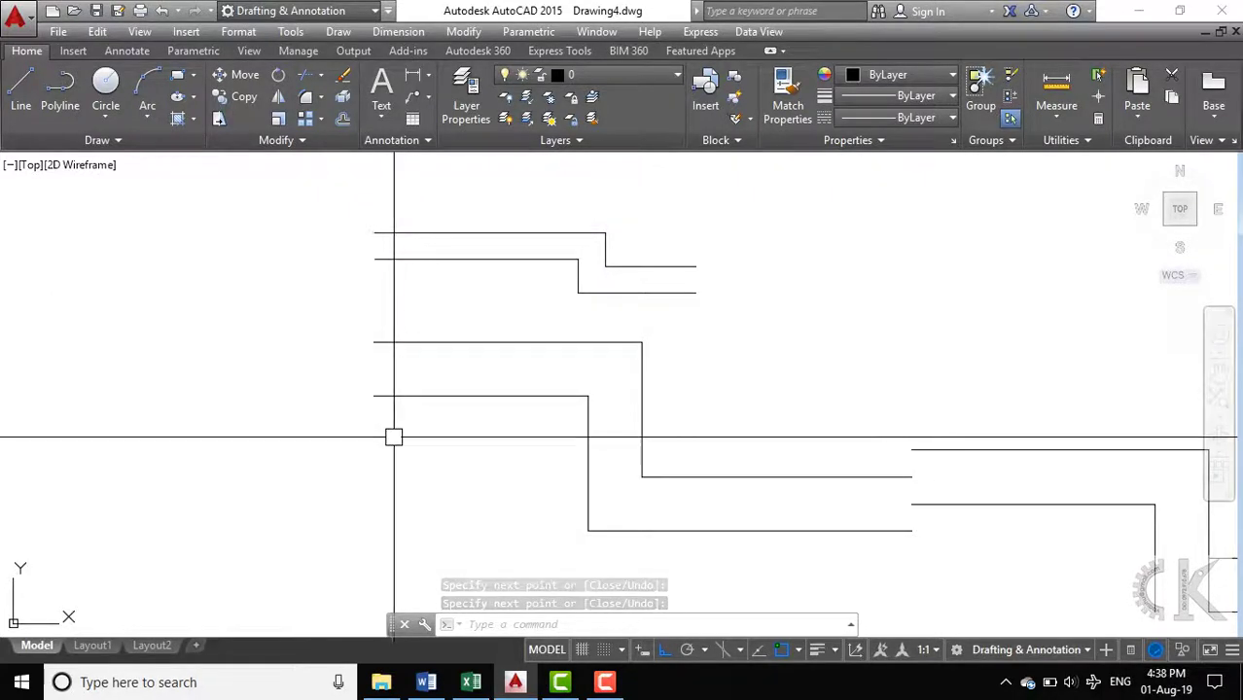
{"action": "type", "text": "ml"}
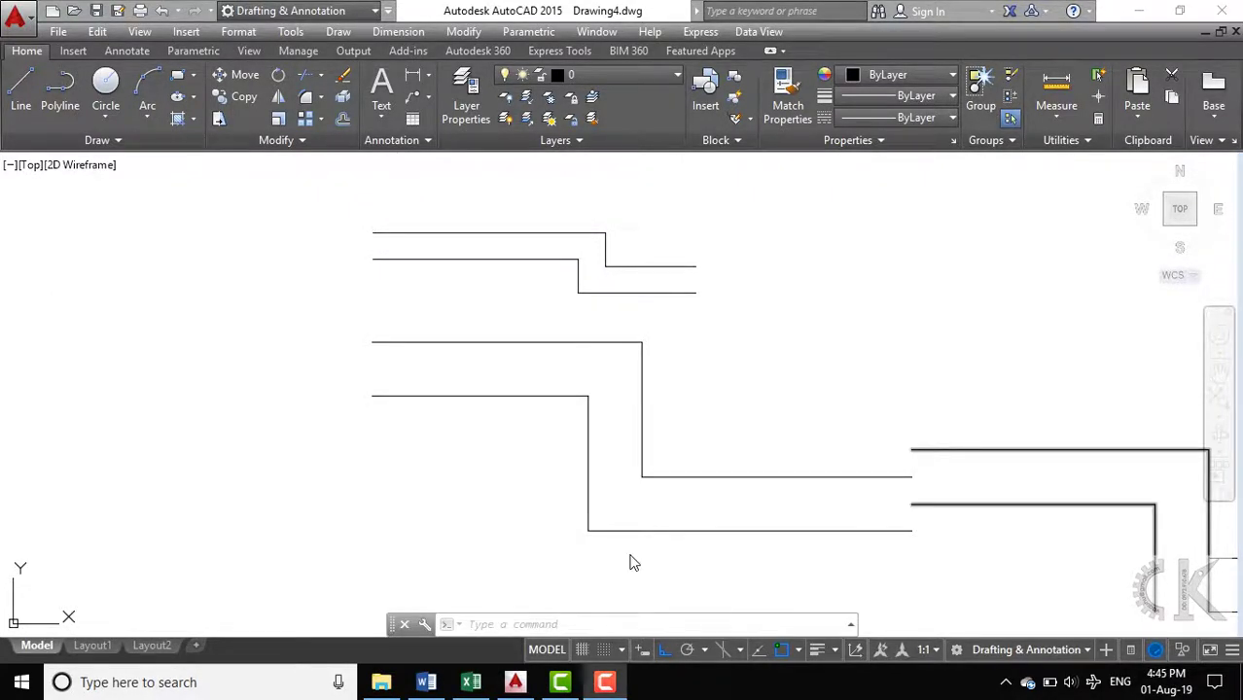